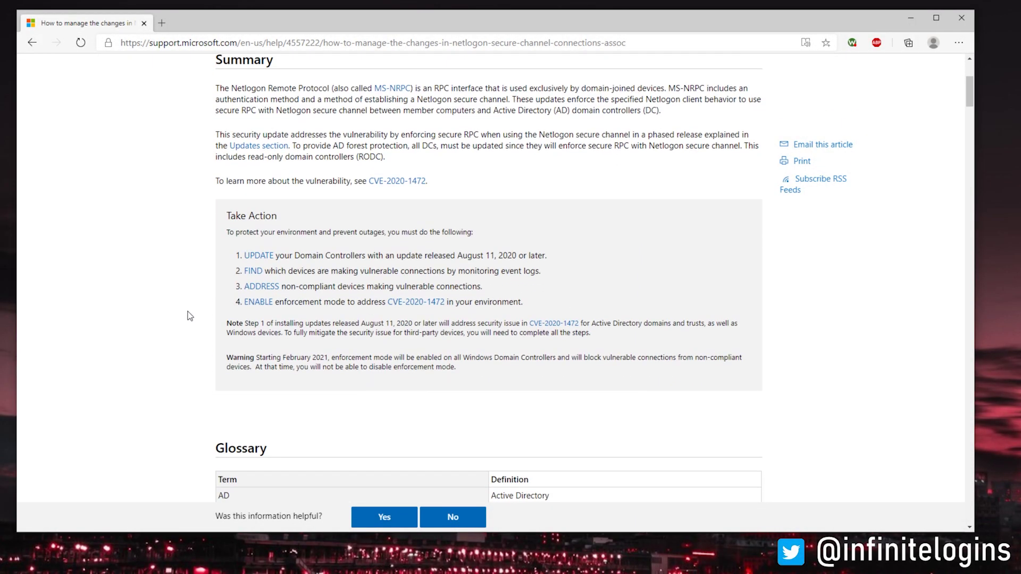
pyautogui.scroll(3, 176, 319)
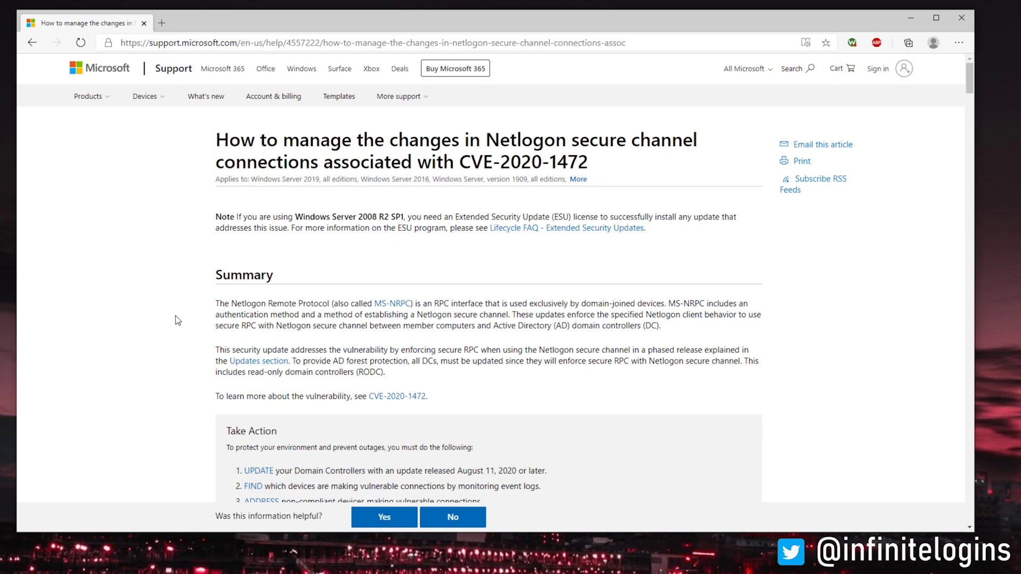
pyautogui.scroll(-1, 174, 333)
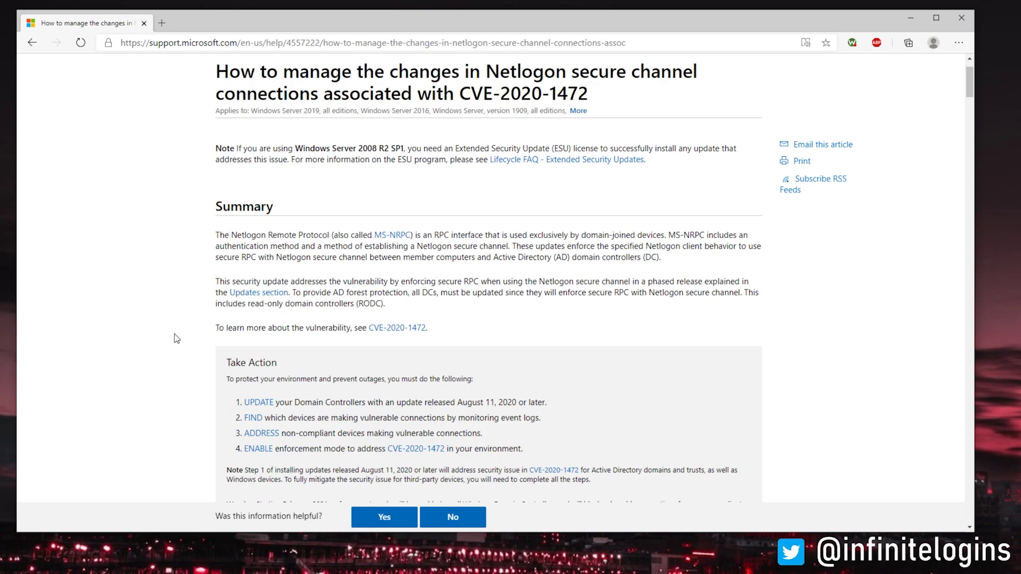
pyautogui.scroll(-1, 175, 333)
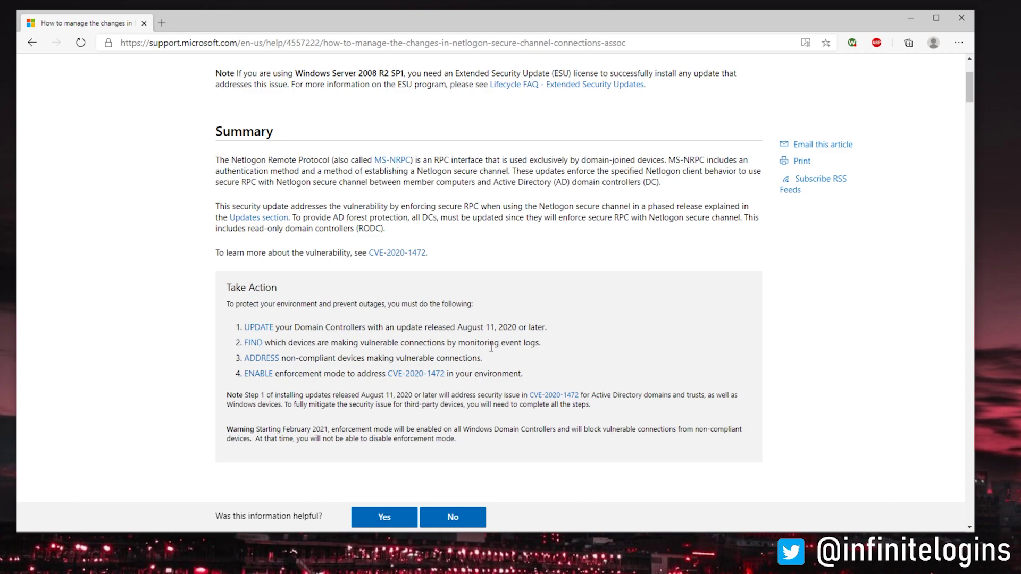
# Highlight the first Take Action step on applying the August 11, 2020 update, then clear it
pyautogui.tripleClick(460, 328)
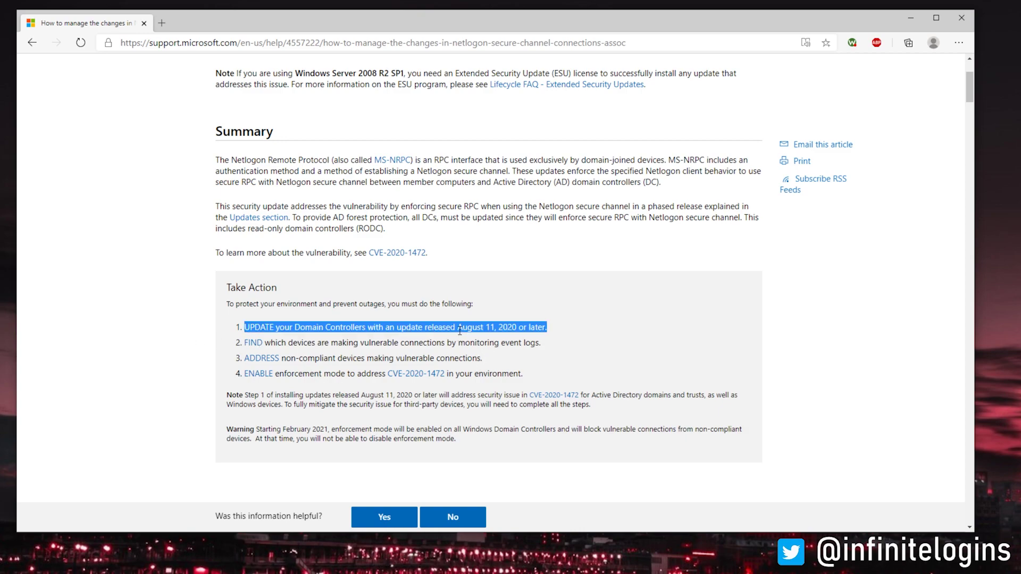
pyautogui.click(459, 329)
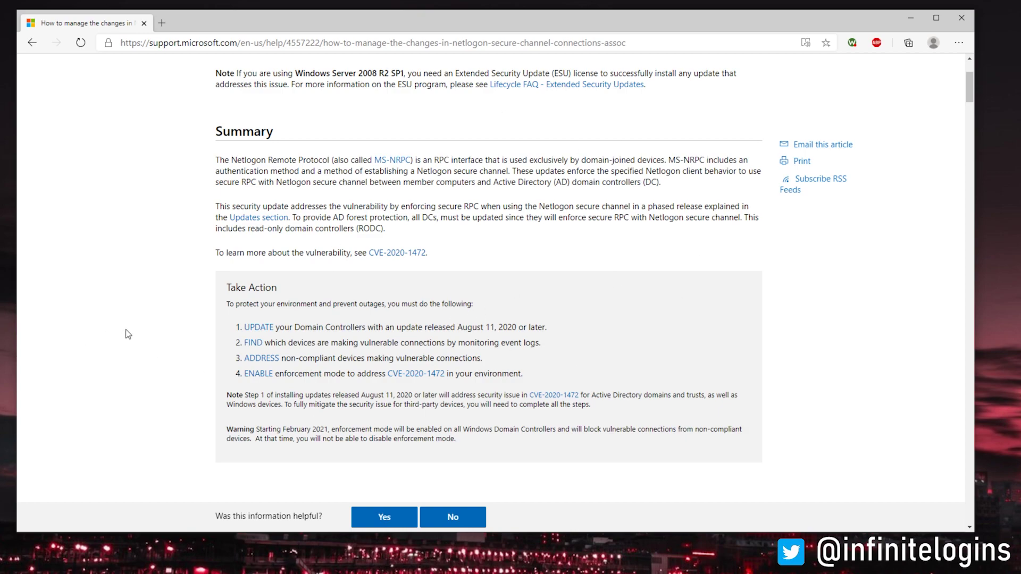
# Highlight article number 4557222 in the address bar, then Take Action steps 1 and 2
pyautogui.doubleClick(303, 44)
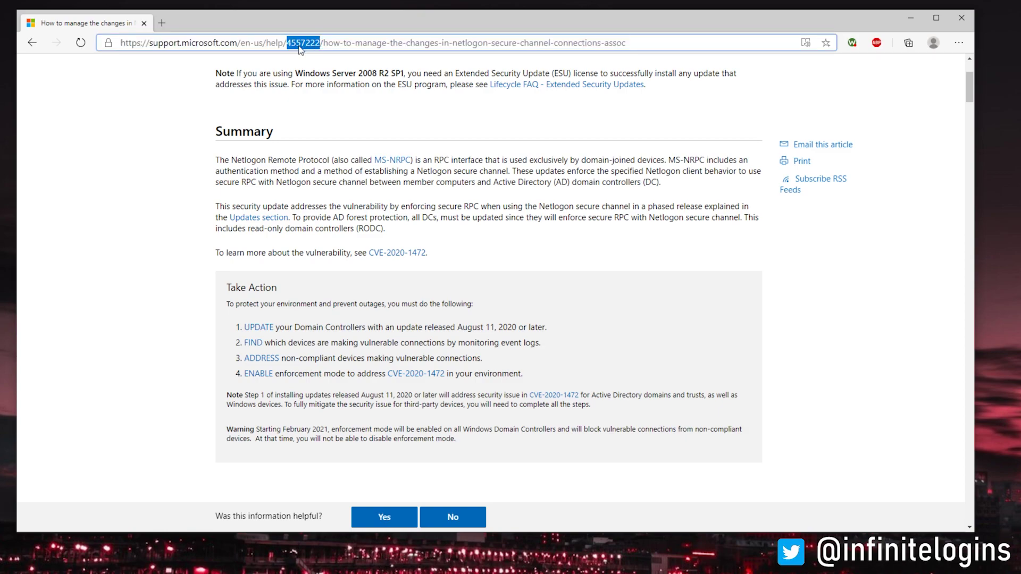
pyautogui.click(127, 337)
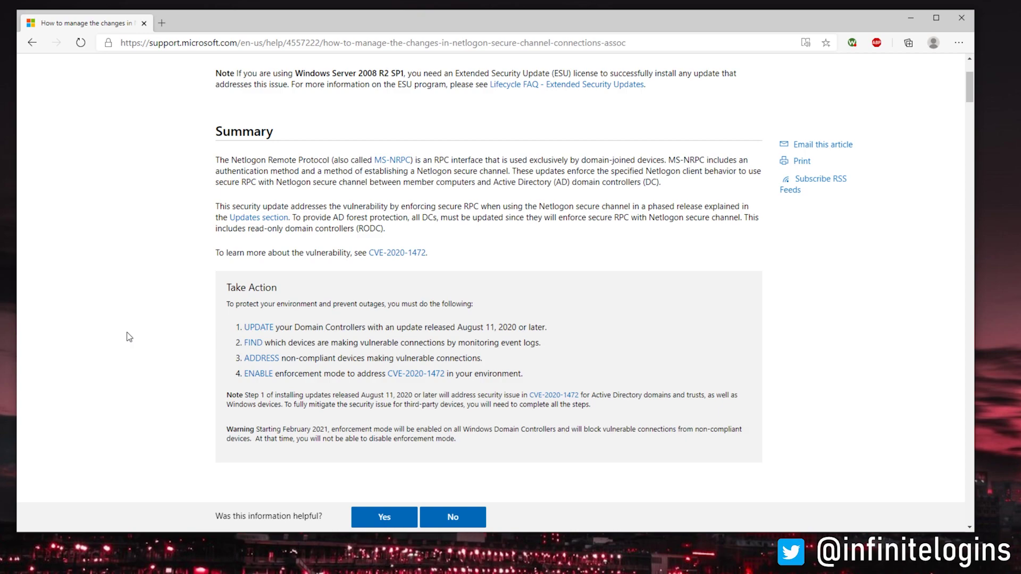
pyautogui.tripleClick(326, 328)
pyautogui.doubleClick(299, 341)
pyautogui.click(300, 341)
# Jump to Step 2a: FIND and highlight event ID 5829 and the heading lines
pyautogui.click(252, 344)
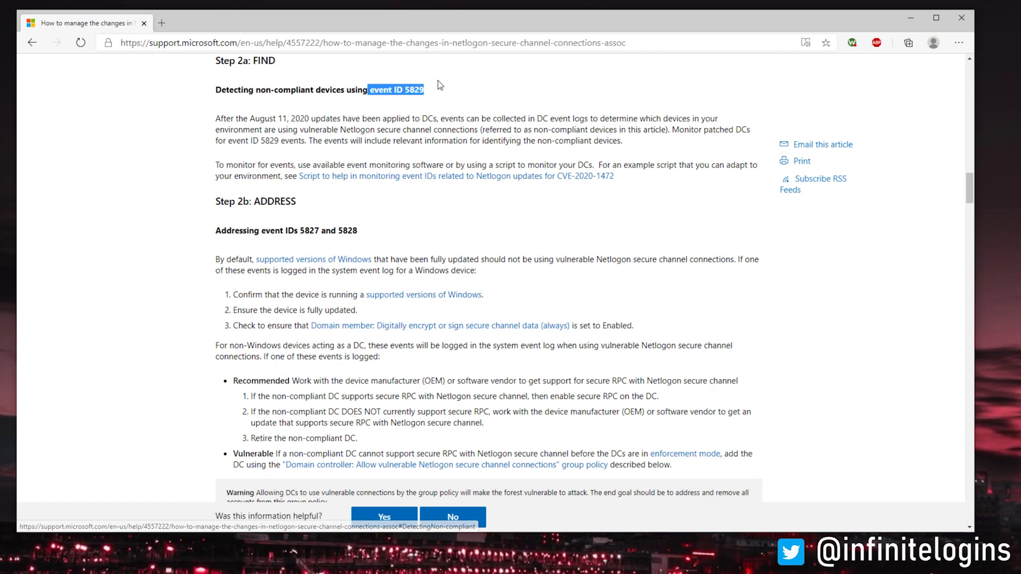
pyautogui.moveTo(374, 89); pyautogui.dragTo(437, 81)
pyautogui.click(456, 94)
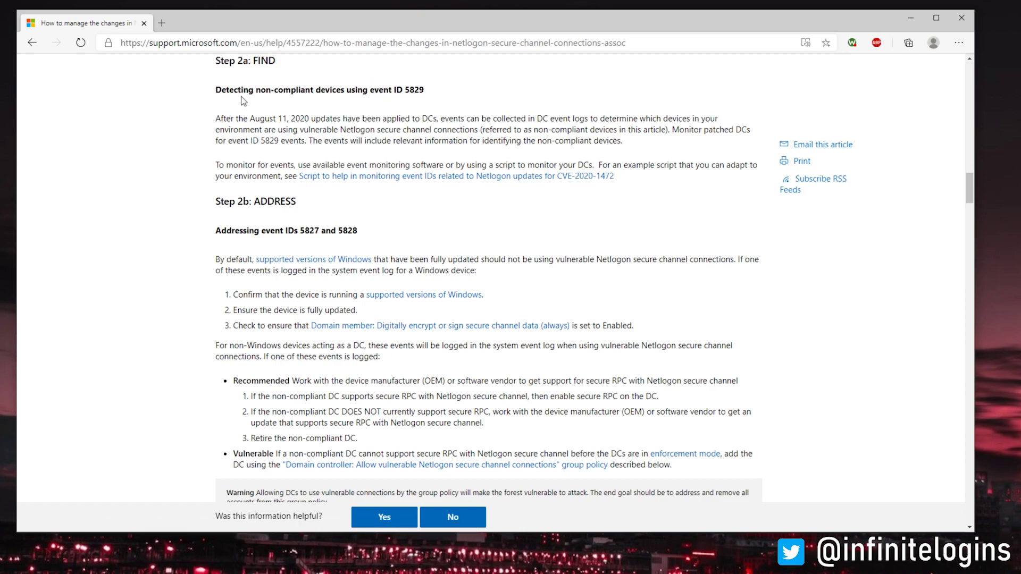
pyautogui.moveTo(213, 90); pyautogui.dragTo(346, 90)
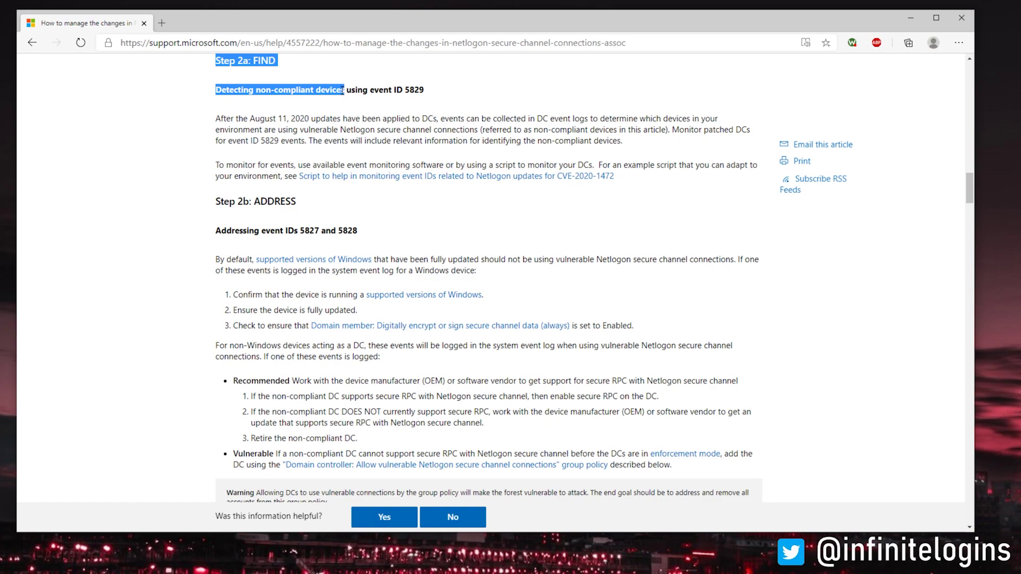
pyautogui.doubleClick(331, 89)
pyautogui.click(293, 95)
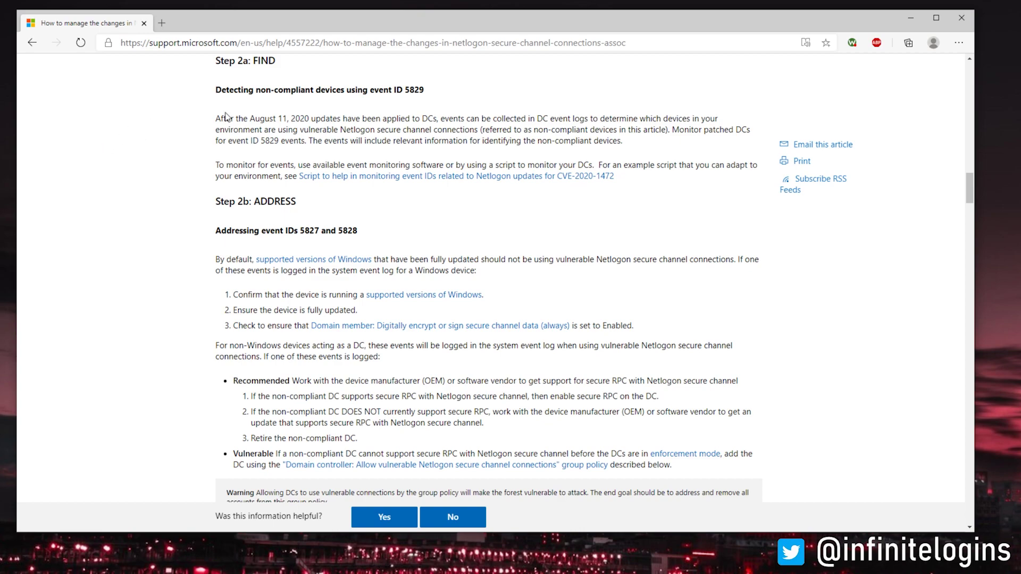
# Highlight the Step 2a: FIND heading and its event ID 5829
pyautogui.moveTo(433, 95); pyautogui.dragTo(191, 92)
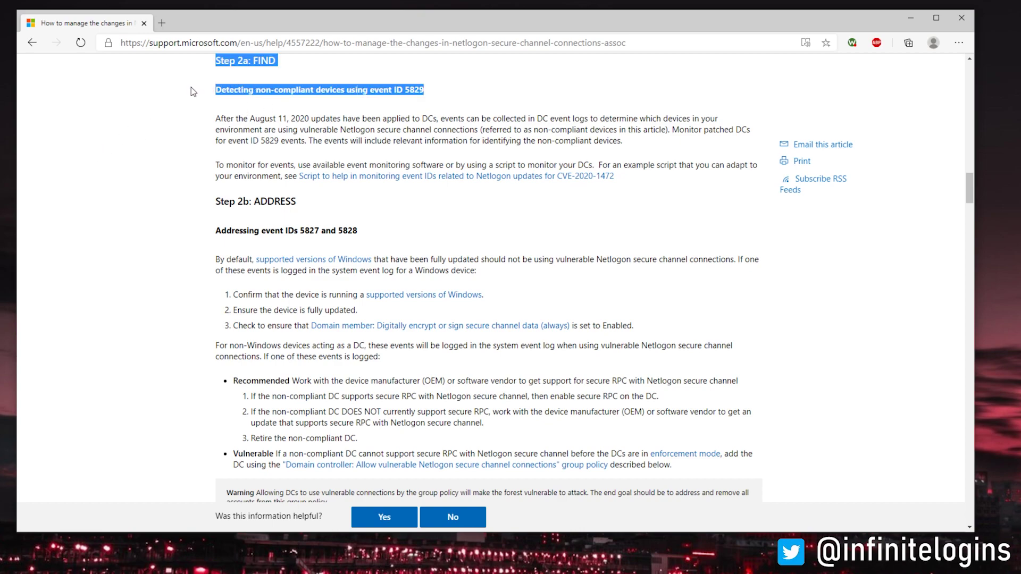
pyautogui.click(254, 106)
pyautogui.doubleClick(417, 90)
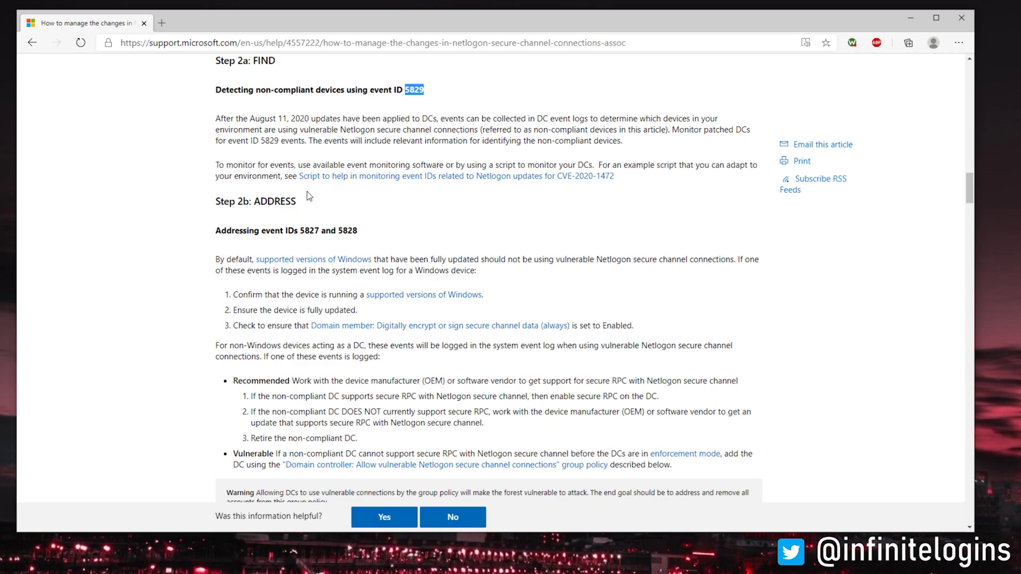
pyautogui.click(177, 224)
# Highlight event IDs 5827, 5828 and 5829 again, then return to the article top
pyautogui.moveTo(298, 230); pyautogui.dragTo(329, 231)
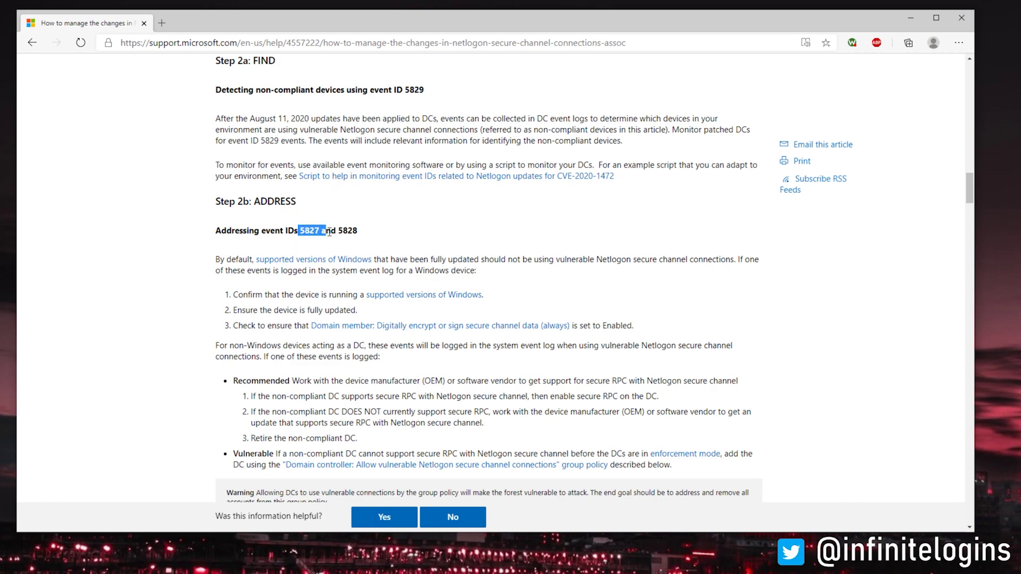
pyautogui.doubleClick(347, 230)
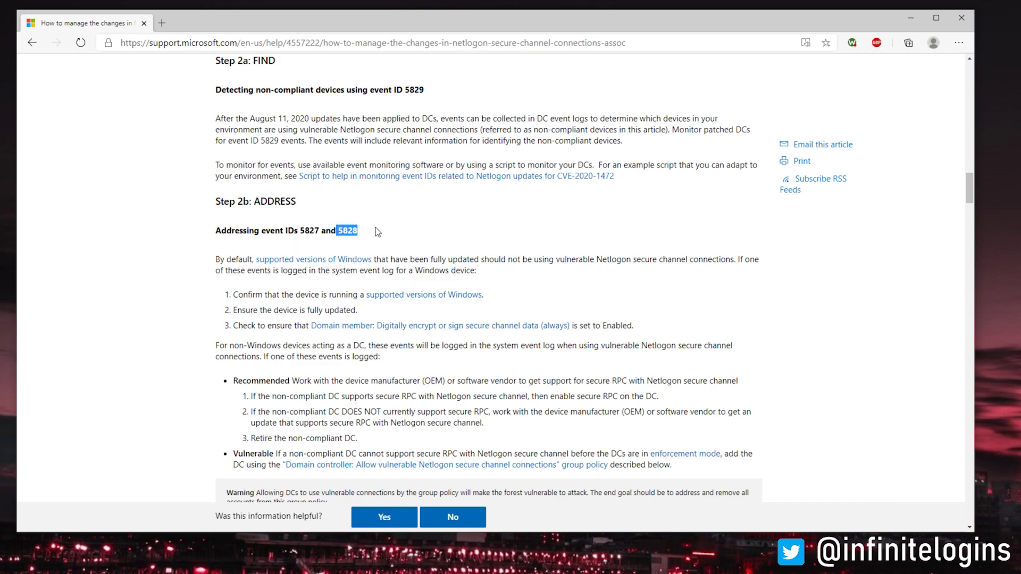
pyautogui.click(145, 275)
pyautogui.doubleClick(417, 90)
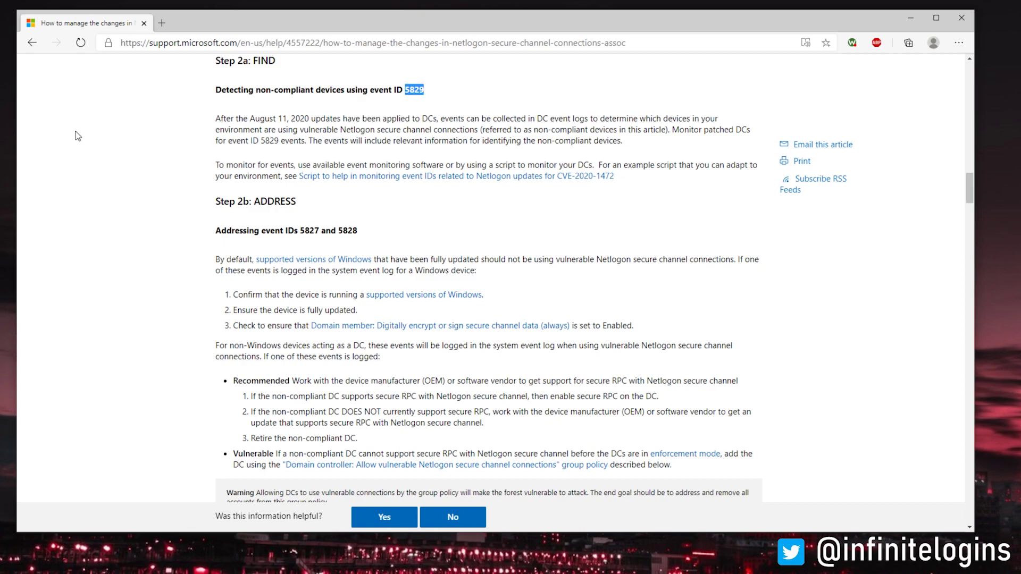
pyautogui.click(78, 225)
pyautogui.press('Home')
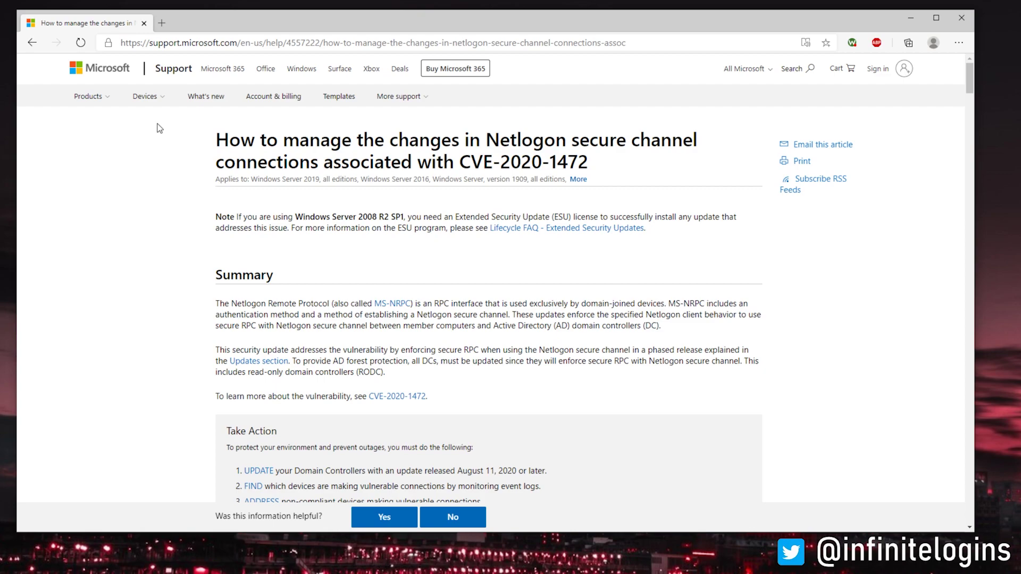
pyautogui.scroll(-3, 152, 254)
pyautogui.scroll(-1, 153, 258)
pyautogui.scroll(-2, 166, 257)
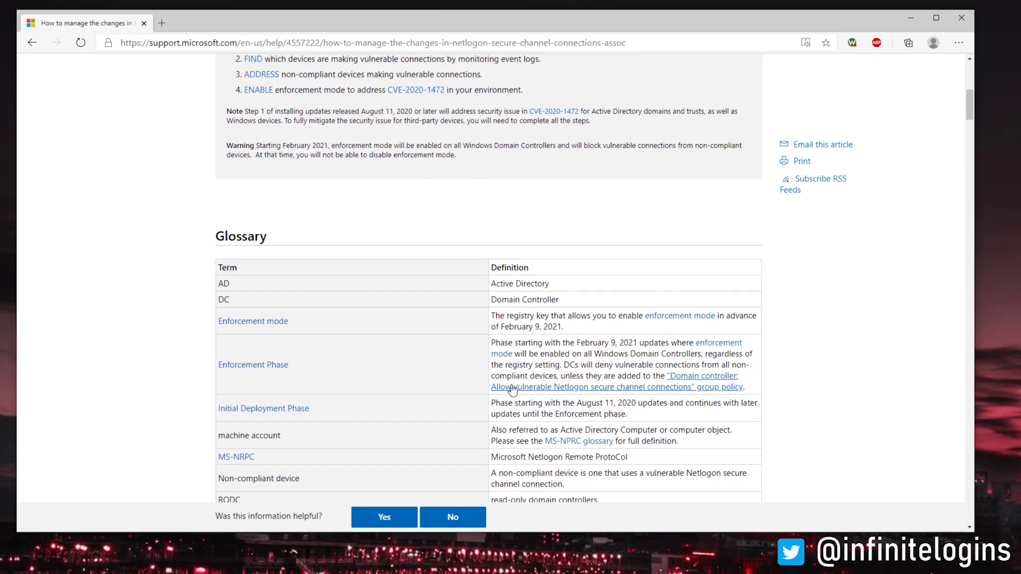
pyautogui.moveTo(520, 339); pyautogui.dragTo(634, 338)
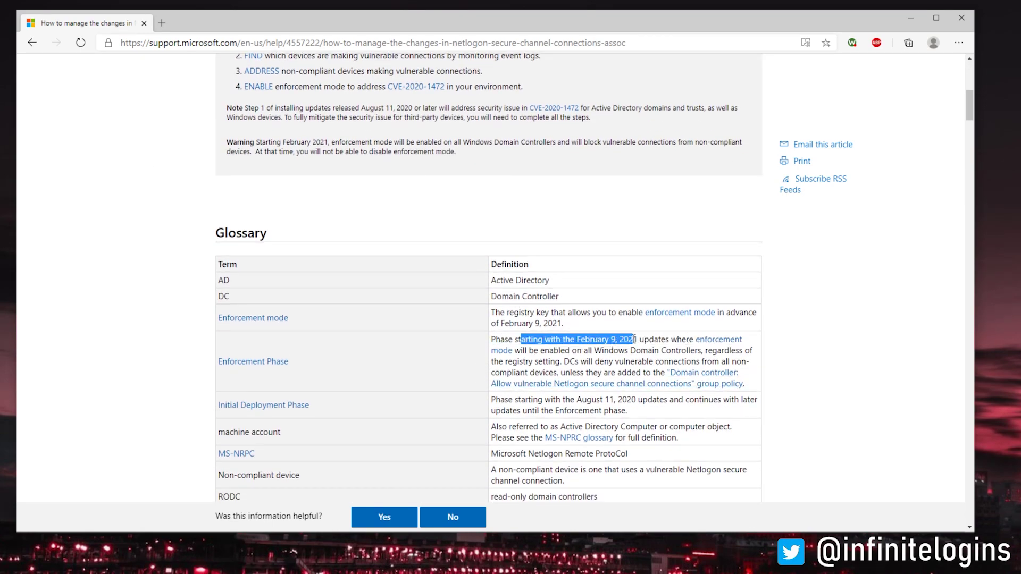
pyautogui.tripleClick(313, 359)
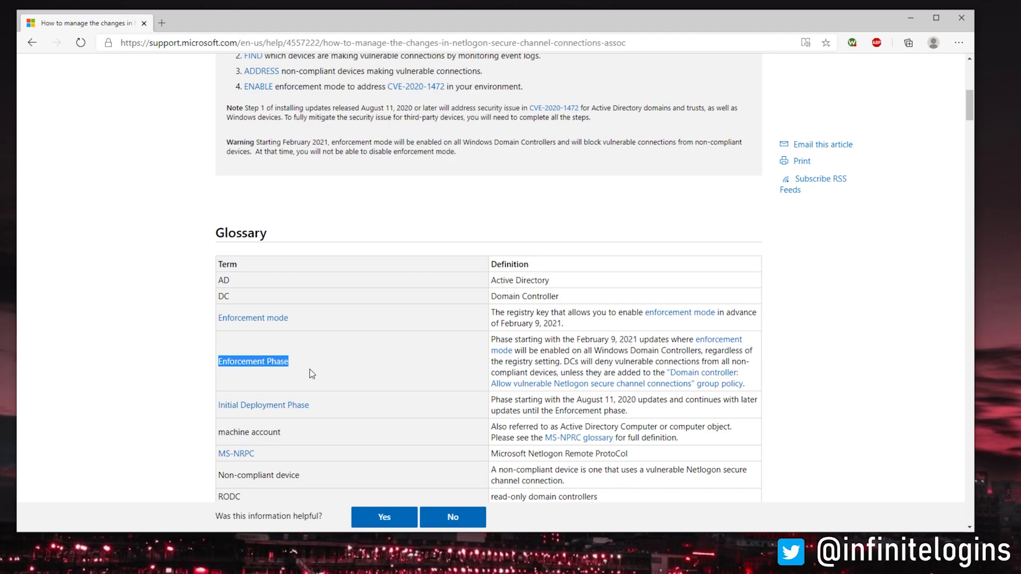
pyautogui.click(309, 369)
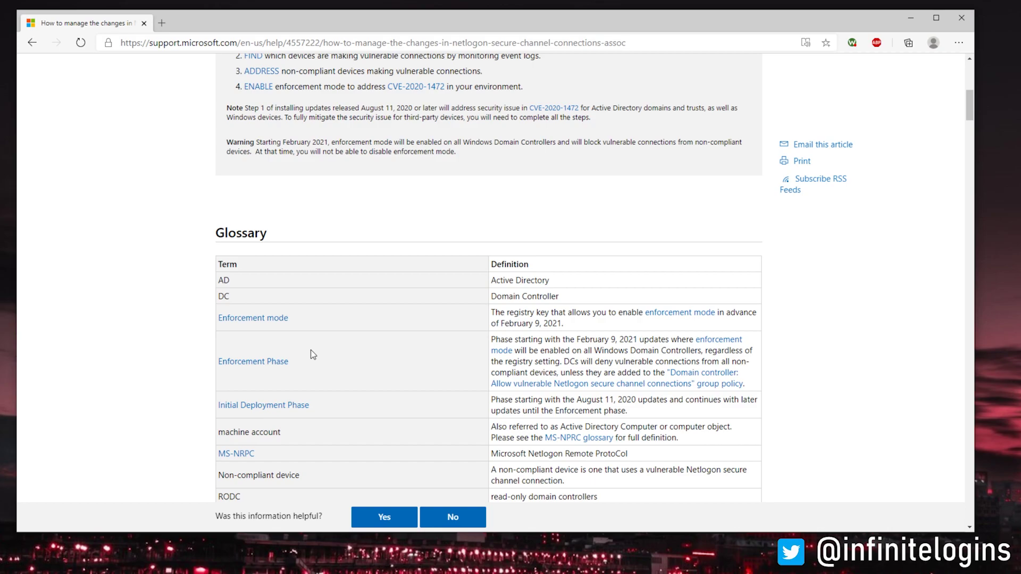
pyautogui.scroll(-3, 216, 294)
pyautogui.scroll(-6, 214, 294)
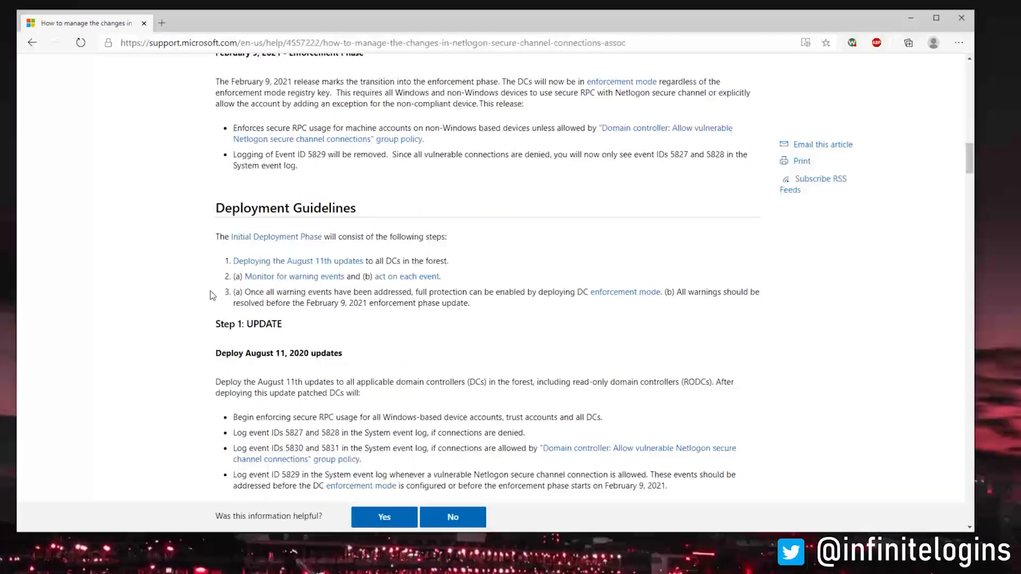
pyautogui.scroll(1, 196, 299)
pyautogui.scroll(1, 195, 299)
pyautogui.scroll(1, 217, 286)
pyautogui.scroll(1, 218, 286)
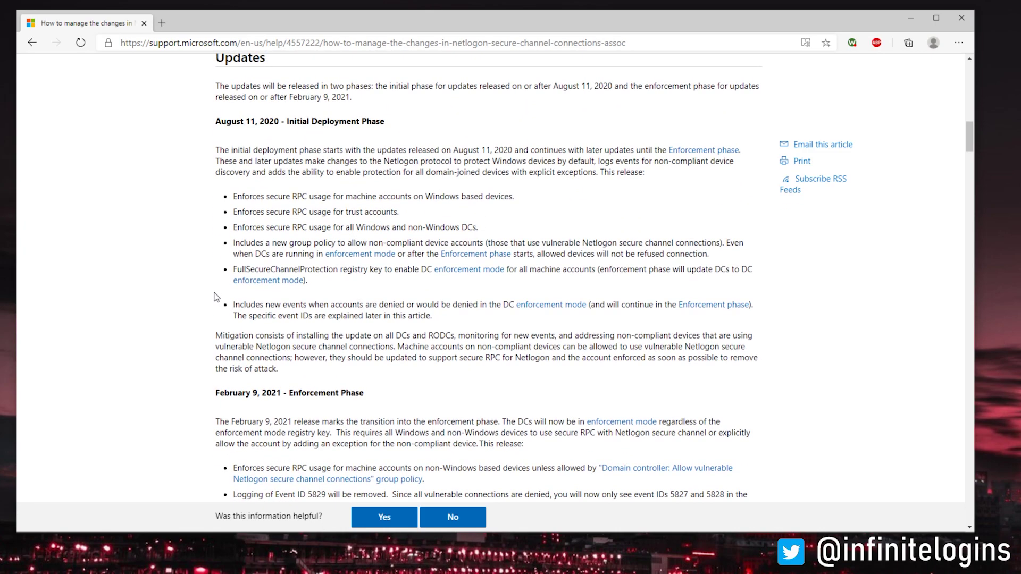
pyautogui.scroll(-5, 212, 290)
pyautogui.scroll(-4, 212, 290)
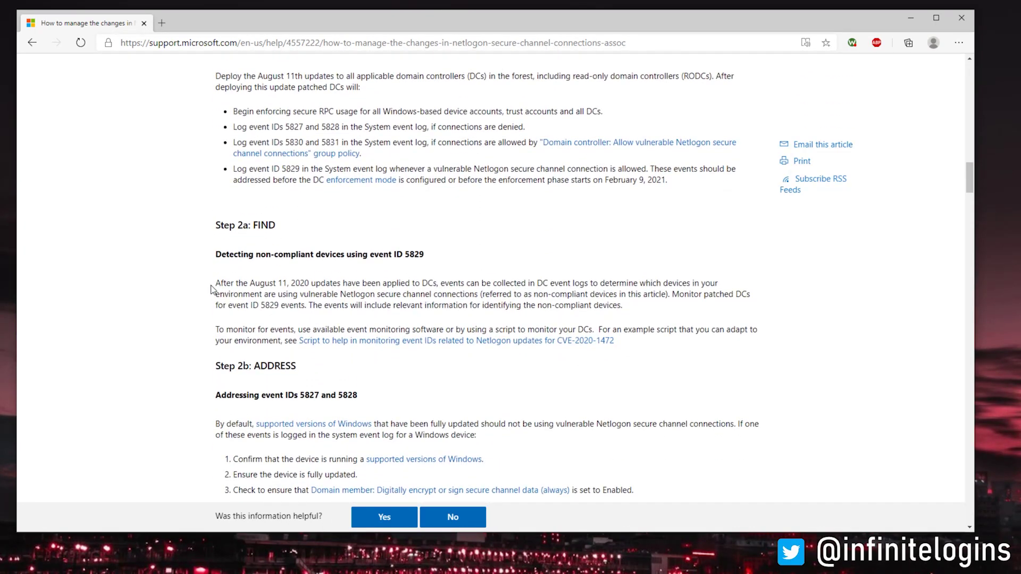
# Highlight 'ID 5829' in the Step 2a: FIND heading, then clear it
pyautogui.doubleClick(421, 183)
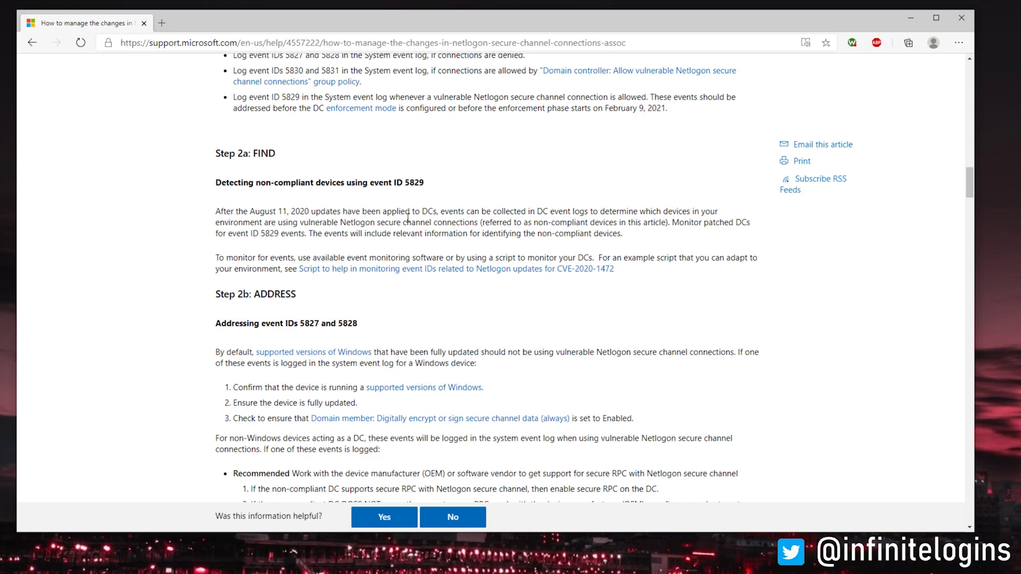
pyautogui.moveTo(396, 183); pyautogui.dragTo(443, 194)
pyautogui.click(160, 251)
pyautogui.scroll(-1, 152, 243)
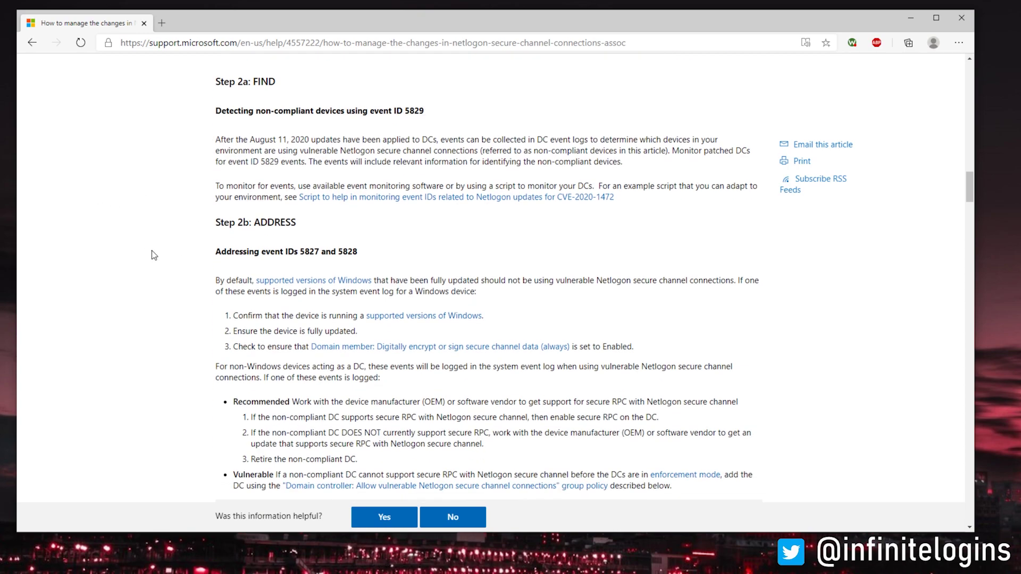
pyautogui.scroll(-3, 151, 251)
pyautogui.scroll(-2, 149, 252)
pyautogui.scroll(-1, 147, 253)
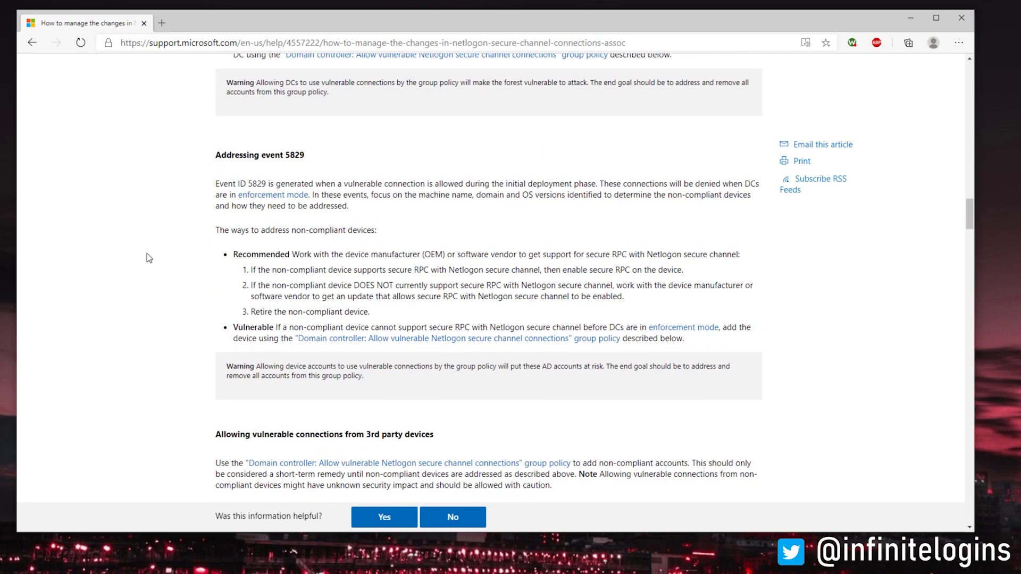
pyautogui.scroll(-1, 147, 253)
pyautogui.scroll(-1, 147, 253)
pyautogui.scroll(-3, 147, 253)
pyautogui.scroll(-3, 147, 253)
pyautogui.scroll(-3, 146, 253)
# Autoscroll through the article and back up to its title and Summary
pyautogui.middleClick(133, 360)
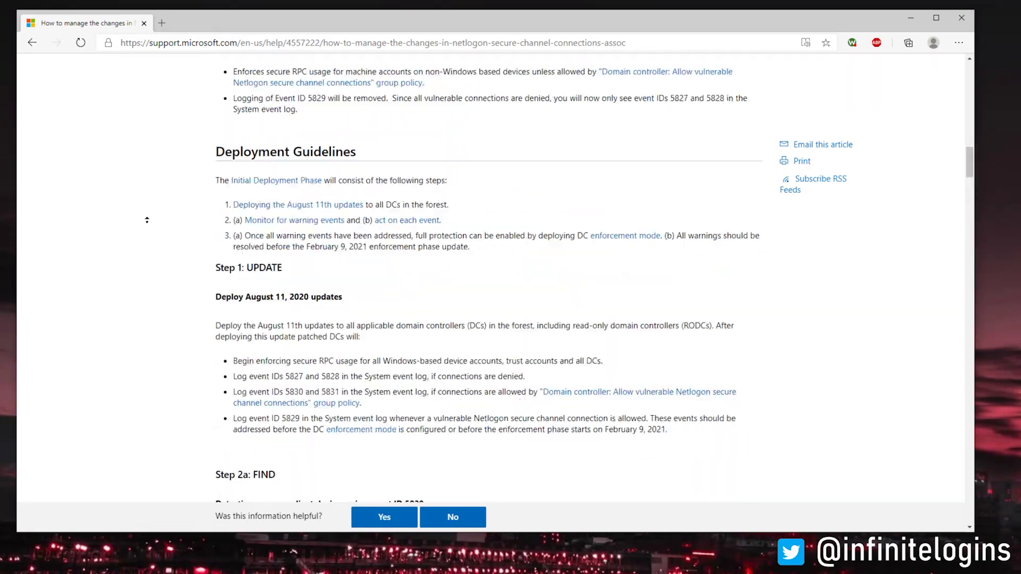
pyautogui.scroll(15, 147, 219)
pyautogui.middleClick(129, 389)
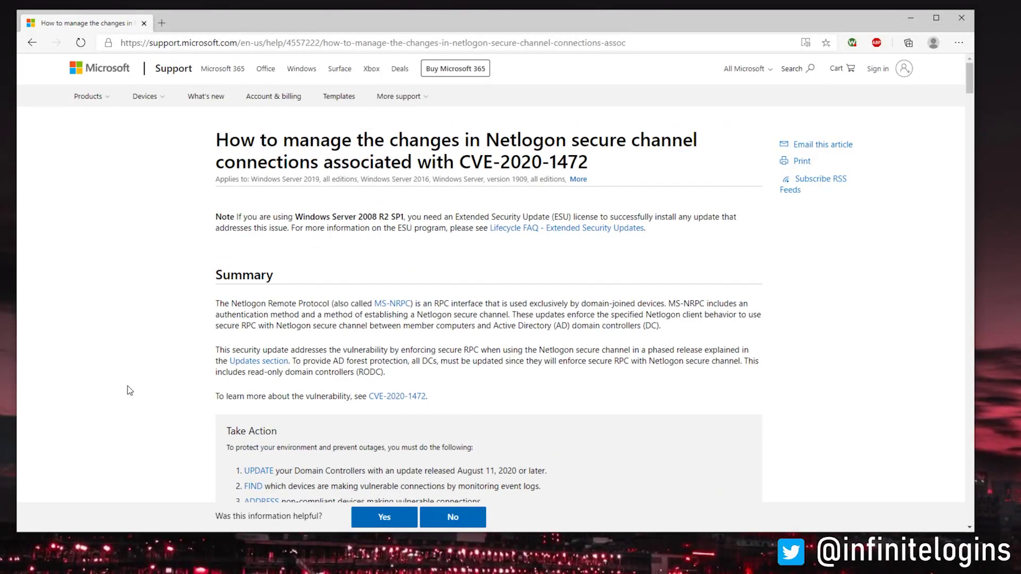
pyautogui.scroll(-2, 81, 311)
pyautogui.scroll(-4, 81, 311)
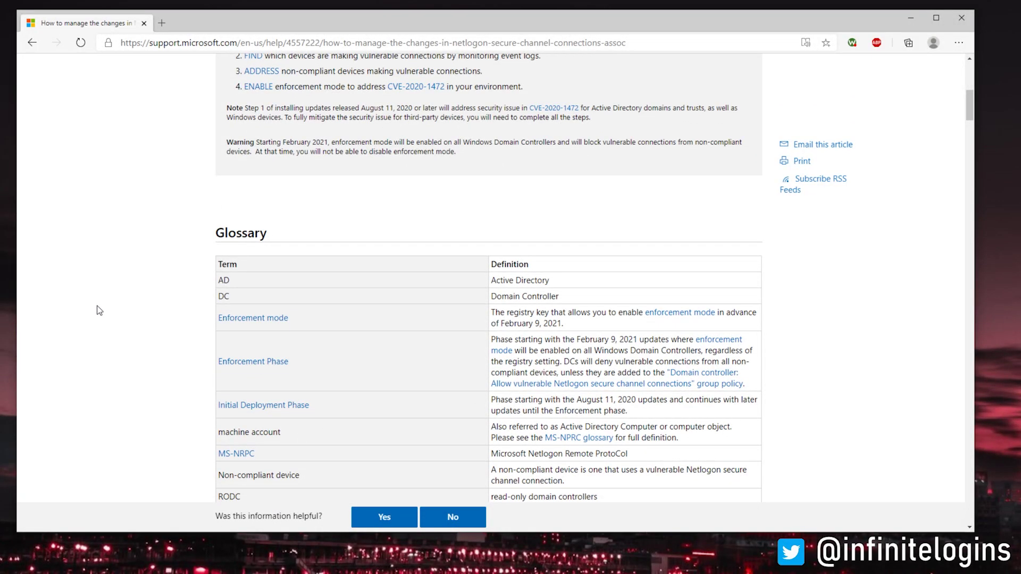
pyautogui.scroll(6, 97, 310)
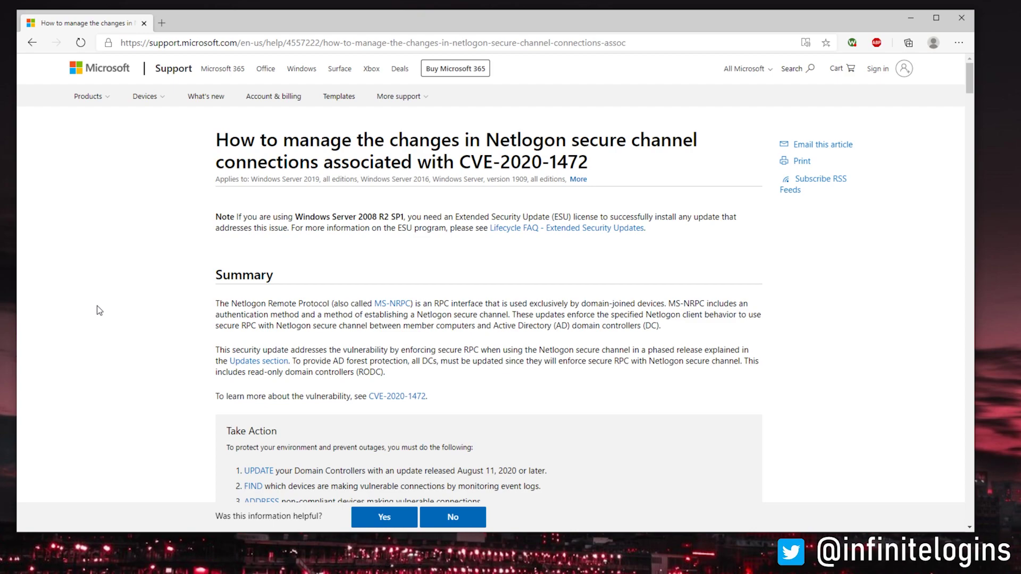
pyautogui.scroll(-1, 150, 289)
pyautogui.scroll(-1, 151, 280)
pyautogui.scroll(-2, 151, 277)
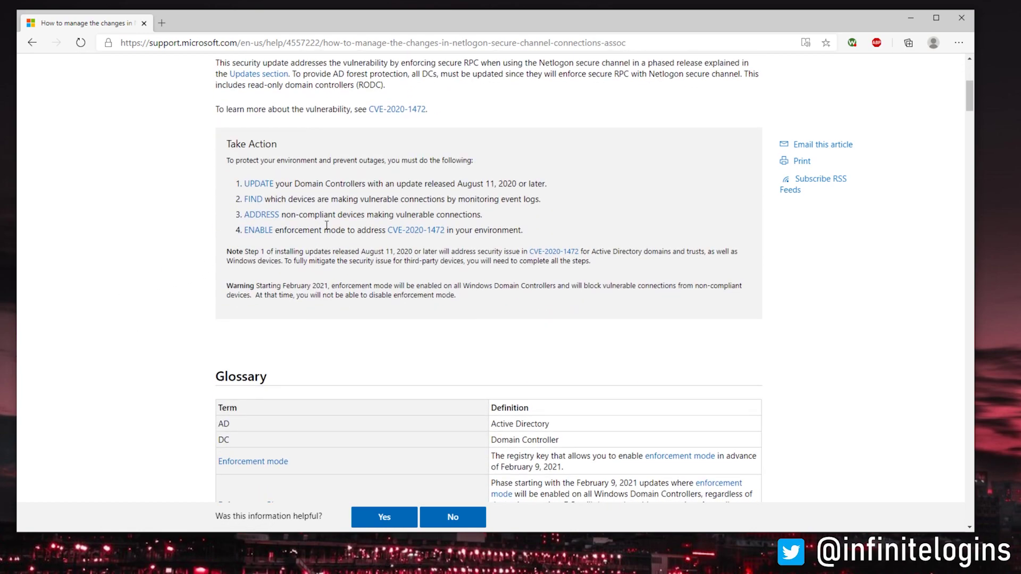
# Highlight 'enforcement mode' in Take Action step 4 and its full Glossary definition
pyautogui.moveTo(276, 230); pyautogui.dragTo(346, 229)
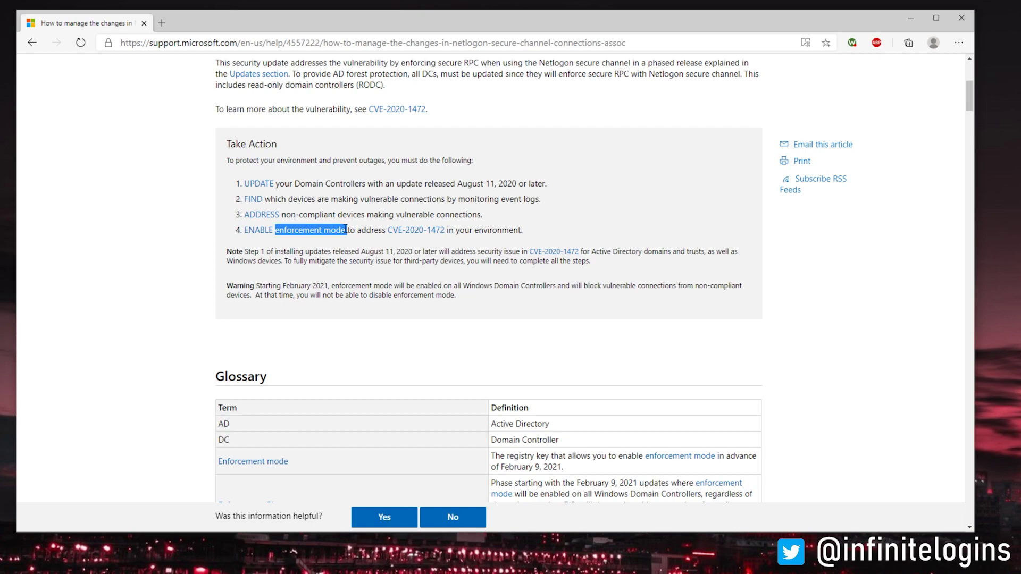
pyautogui.click(347, 230)
pyautogui.scroll(-1, 346, 230)
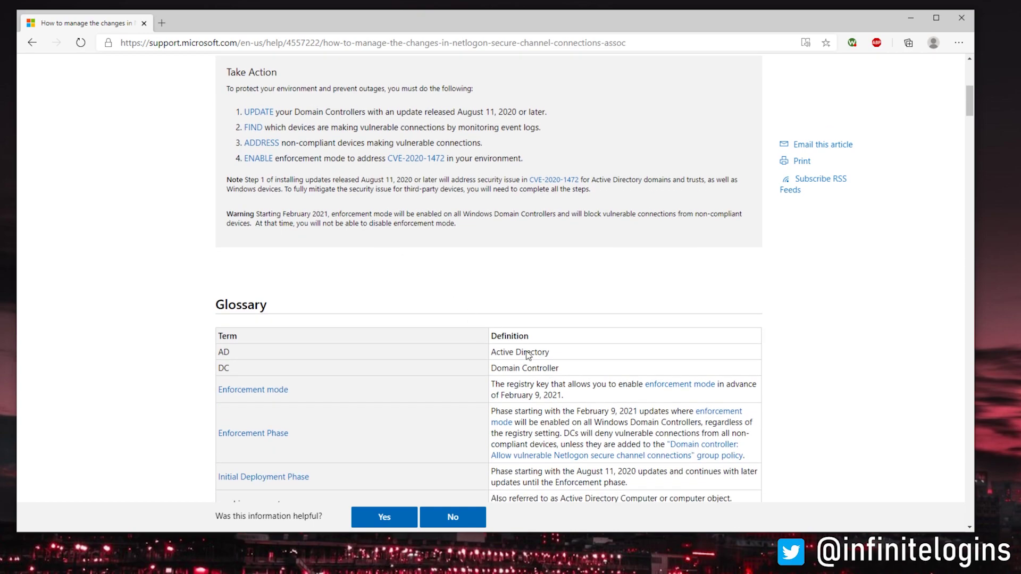
pyautogui.tripleClick(514, 386)
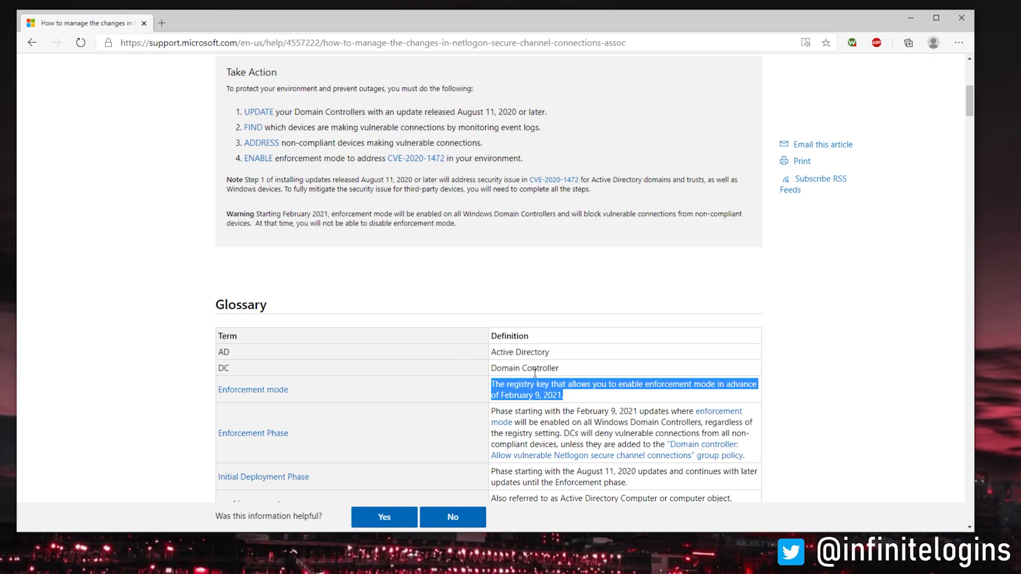
pyautogui.moveTo(275, 158); pyautogui.dragTo(327, 161)
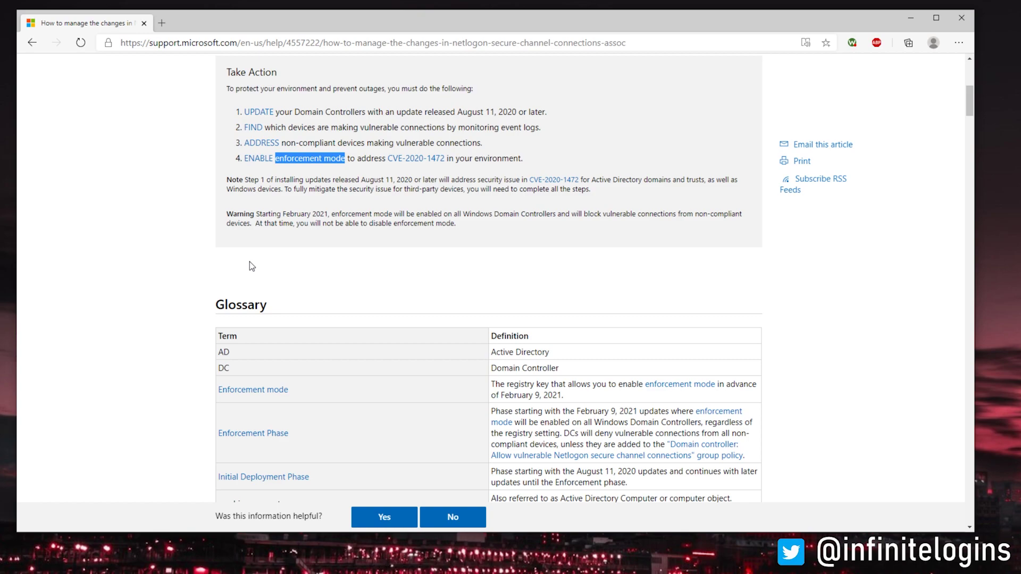
pyautogui.click(136, 282)
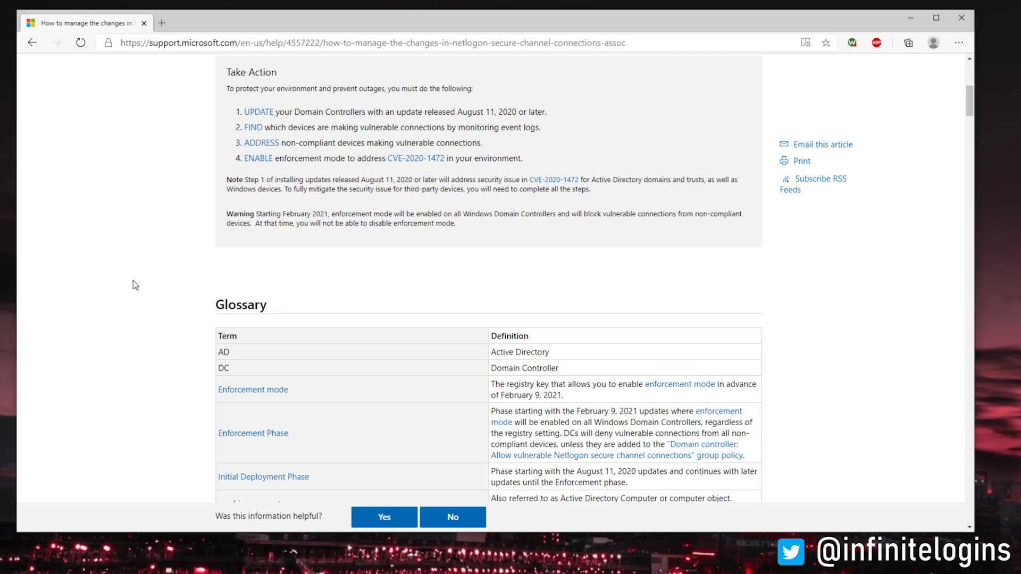
pyautogui.scroll(-3, 135, 283)
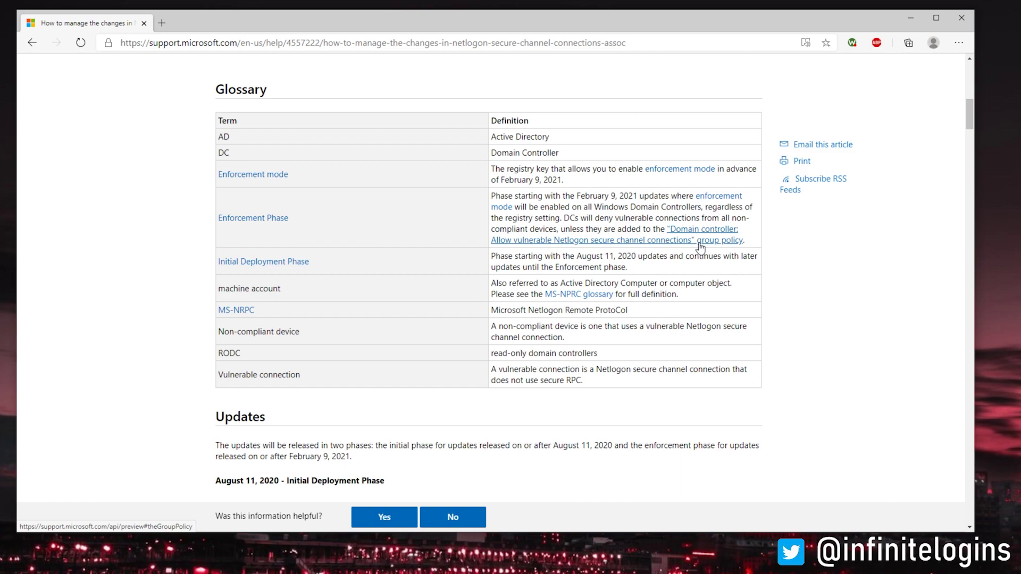
pyautogui.scroll(10, 123, 347)
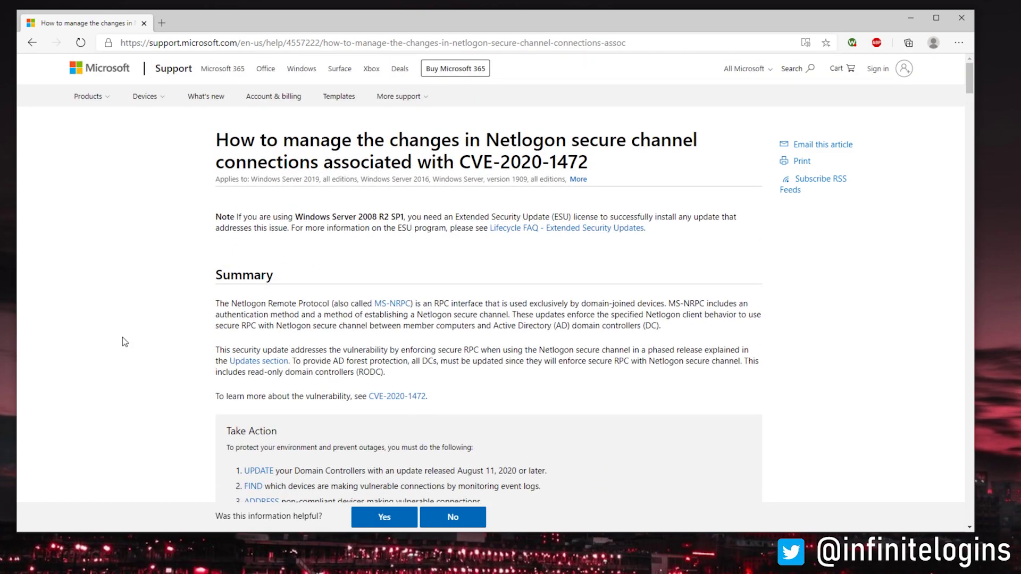